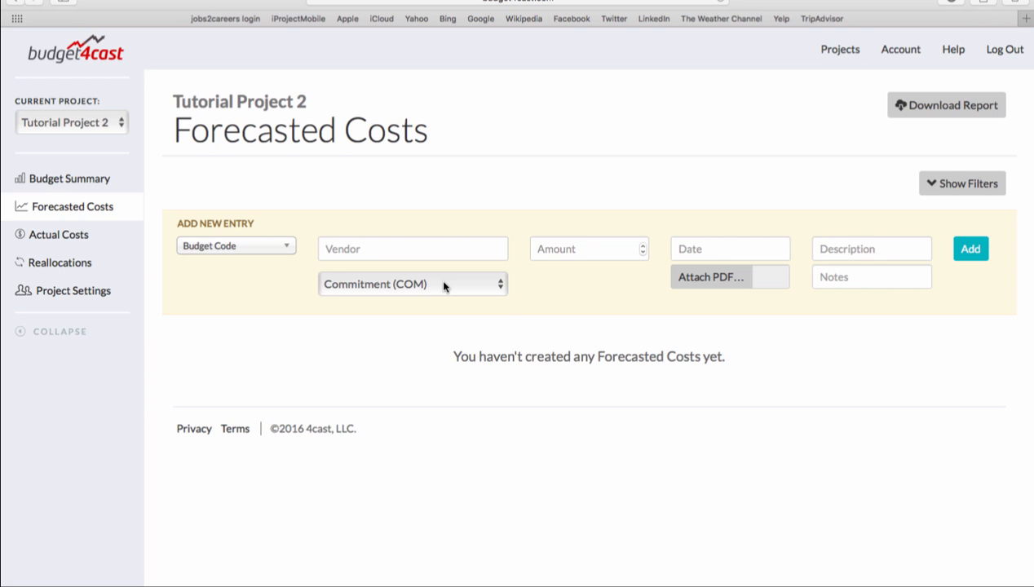
- Set the new forecasted cost entry's type to Uncommitted (UNC)
{"action": "left_click", "coordinate": [444, 284]}
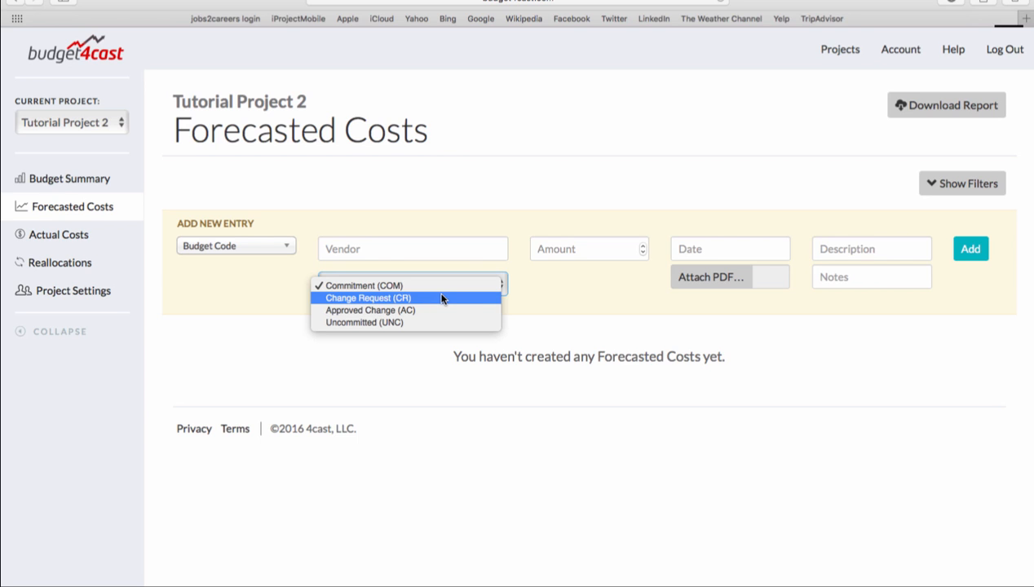
{"action": "left_click", "coordinate": [438, 309]}
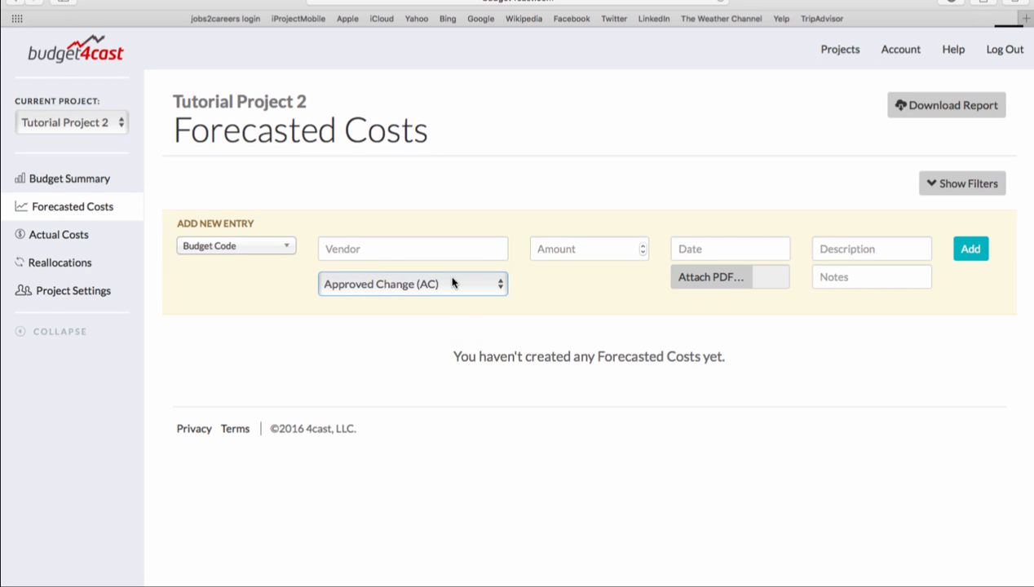
{"action": "left_click", "coordinate": [453, 284]}
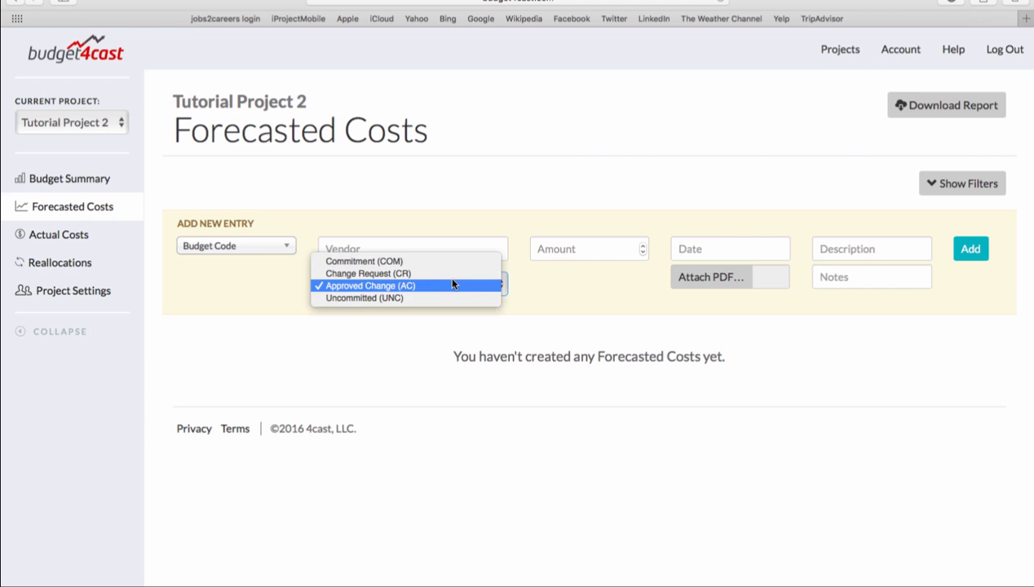
{"action": "left_click", "coordinate": [447, 297]}
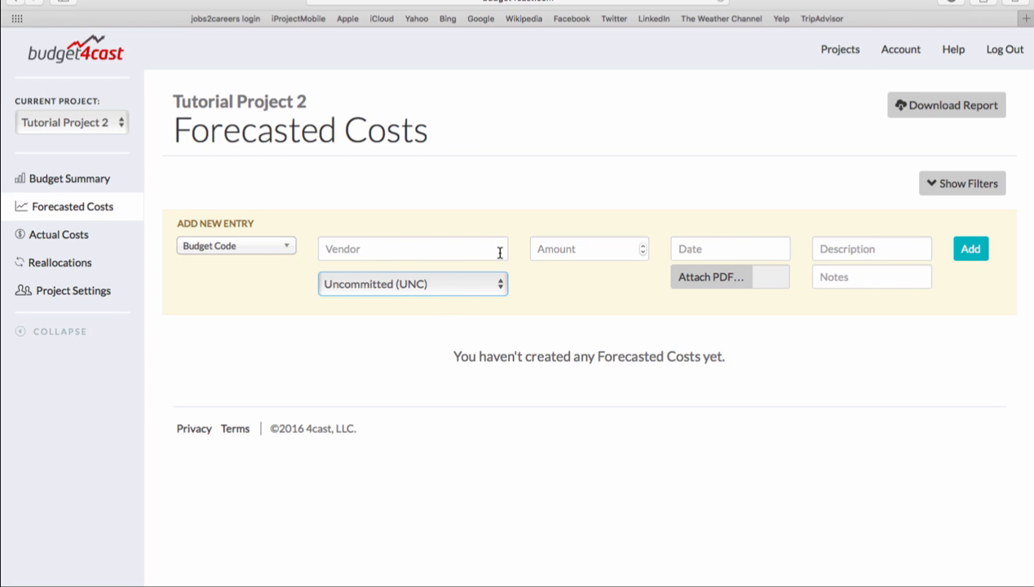
{"action": "left_click", "coordinate": [448, 210]}
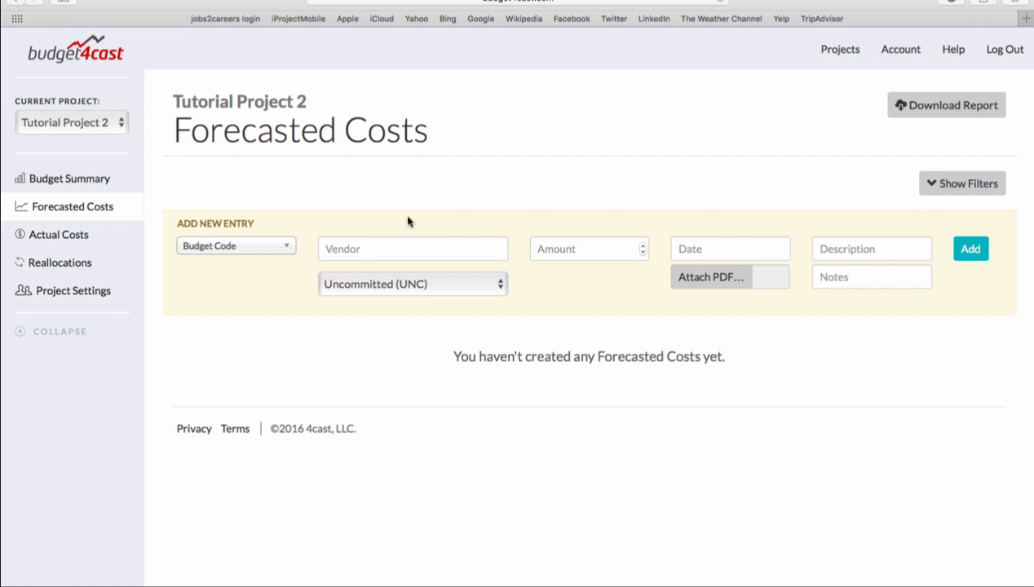
- Assign budget code 193939 - discription to the new entry and enter the vendor "vendor example"
{"action": "left_click", "coordinate": [276, 249]}
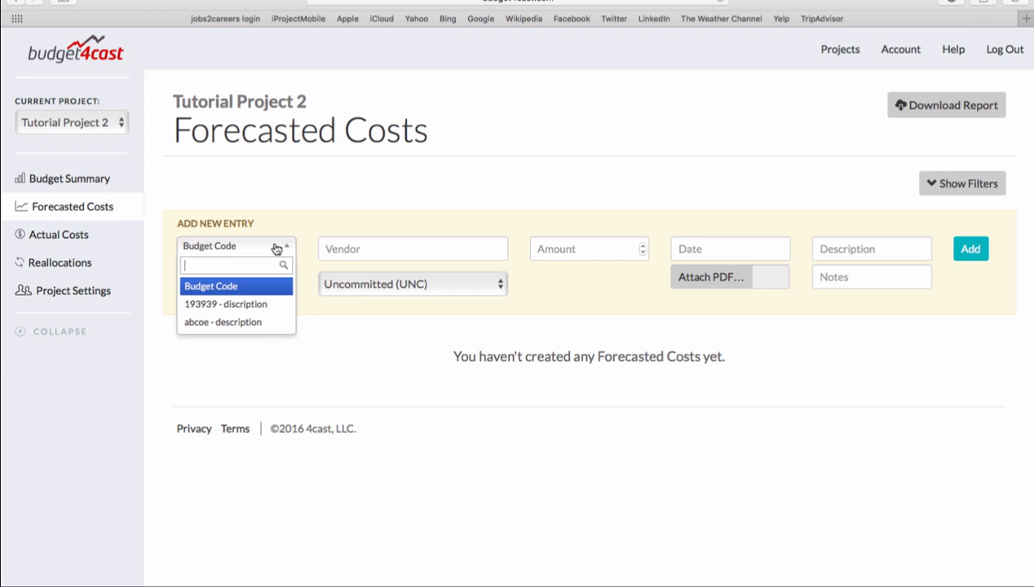
{"action": "left_click", "coordinate": [255, 304]}
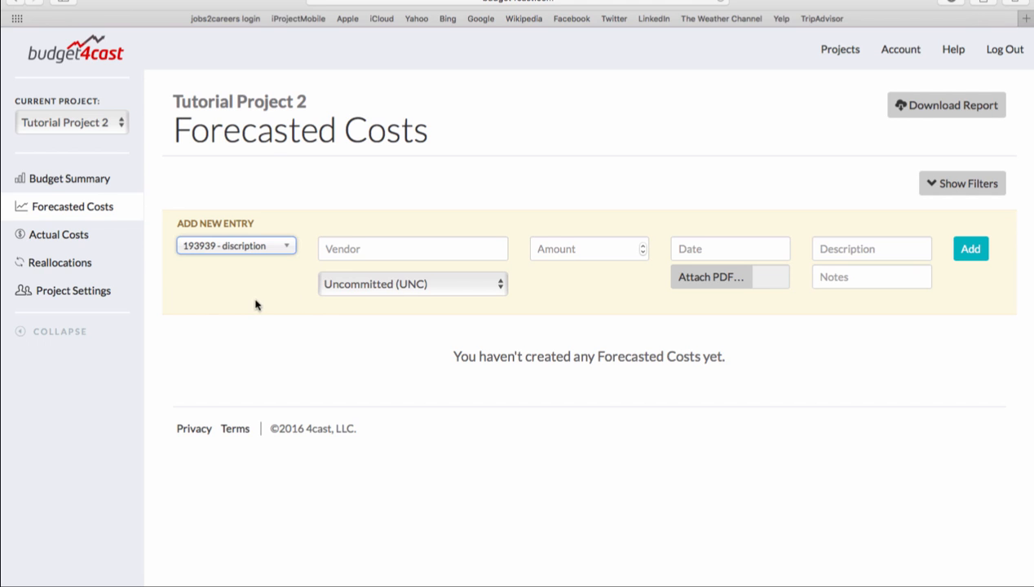
{"action": "left_click", "coordinate": [367, 246]}
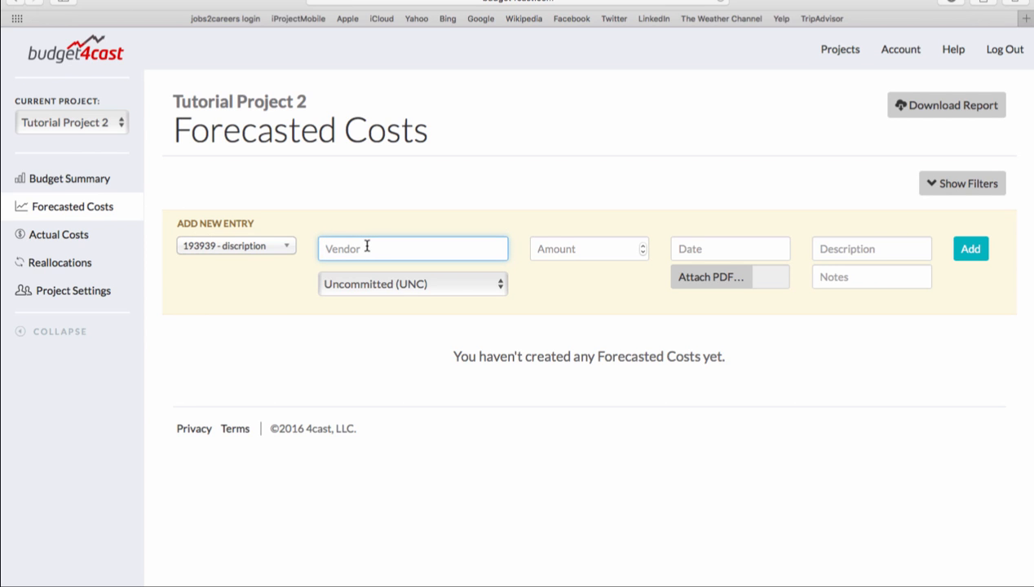
{"action": "type", "text": "vendor example"}
{"action": "key", "text": "Tab"}
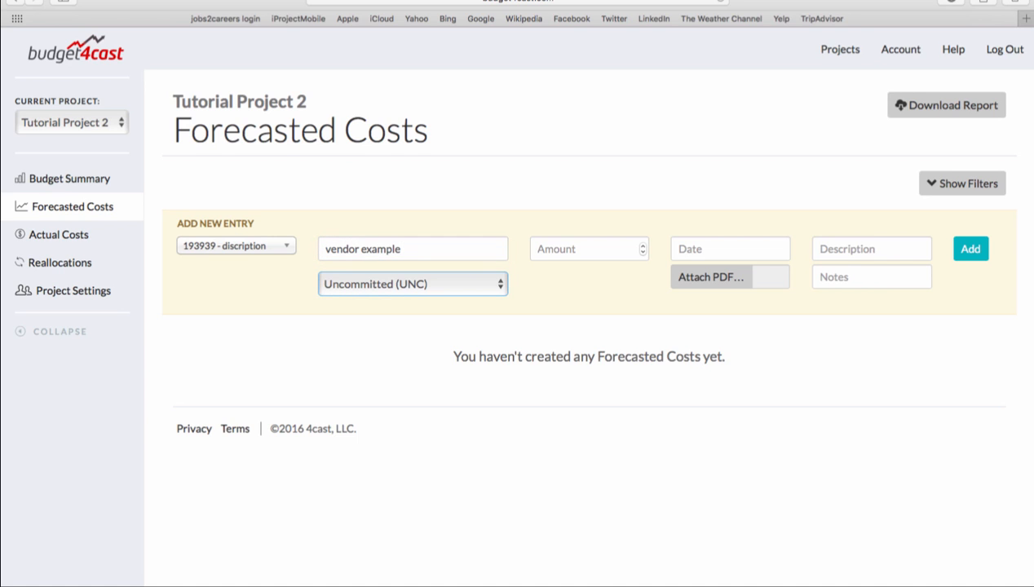
- Set the entry's amount to 2000 and its date to 2016-10-06
{"action": "left_click", "coordinate": [555, 249]}
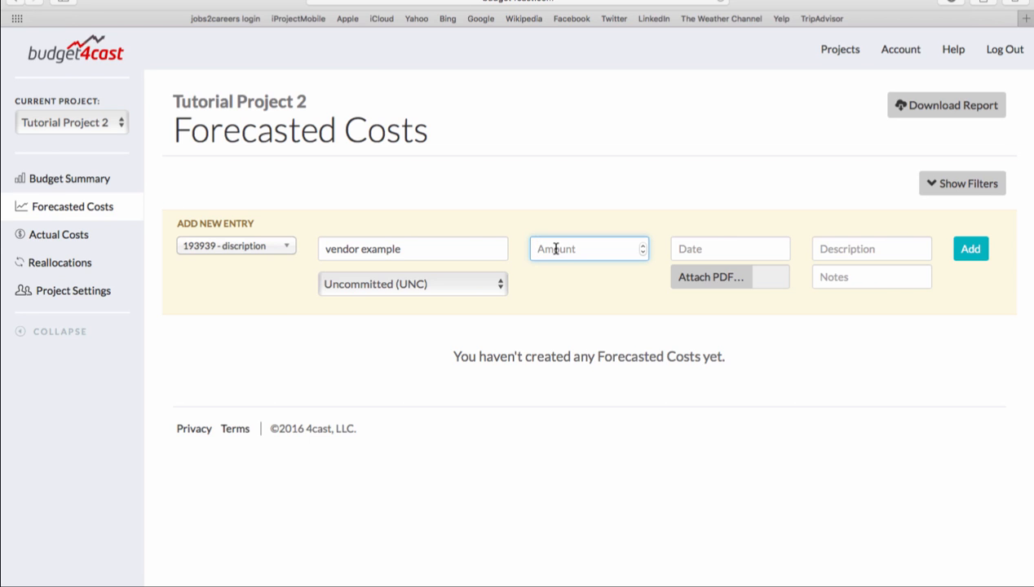
{"action": "type", "text": "2000"}
{"action": "key", "text": "Tab"}
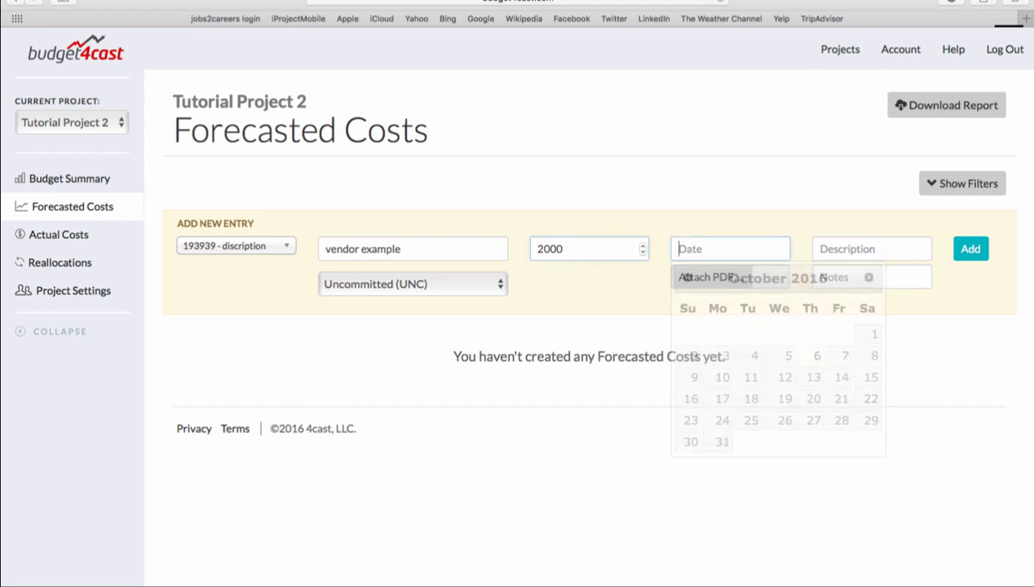
{"action": "left_click", "coordinate": [812, 355]}
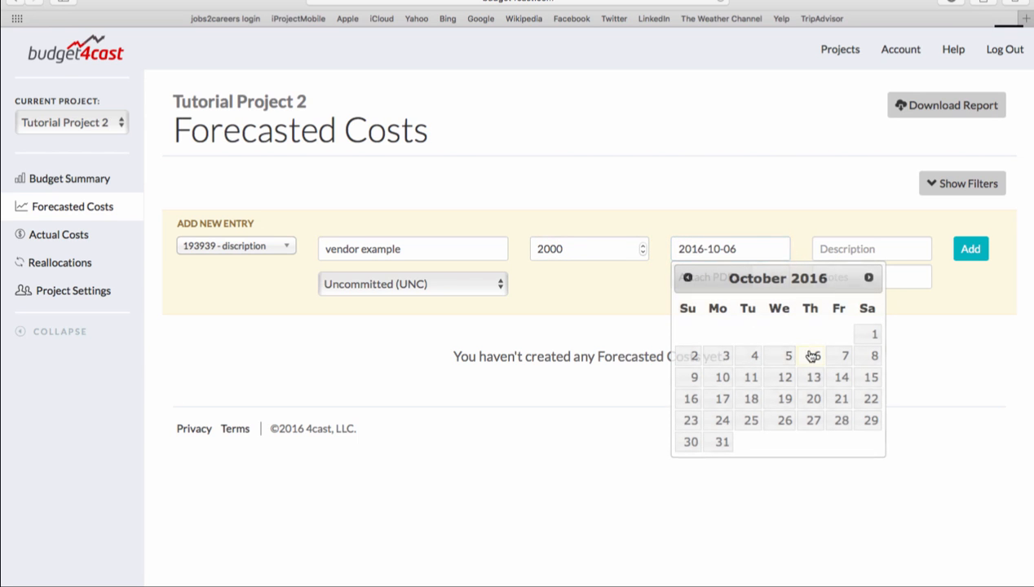
- Enter "Description" as the description and "notes for reference" as the notes, and add the forecasted cost entry
{"action": "left_click", "coordinate": [854, 254]}
{"action": "type", "text": "Desc"}
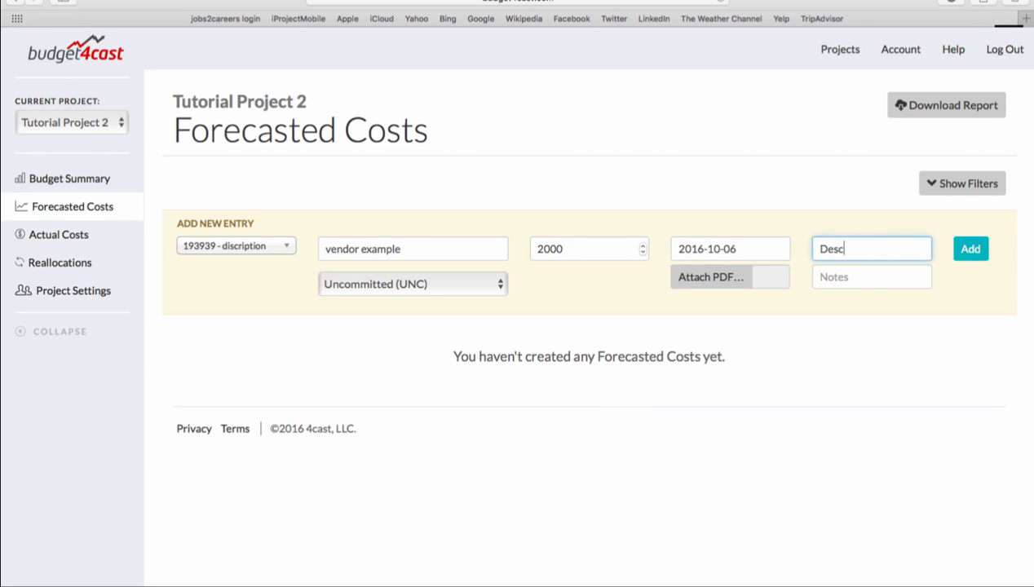
{"action": "type", "text": "ription"}
{"action": "key", "text": "Tab"}
{"action": "type", "text": "n"}
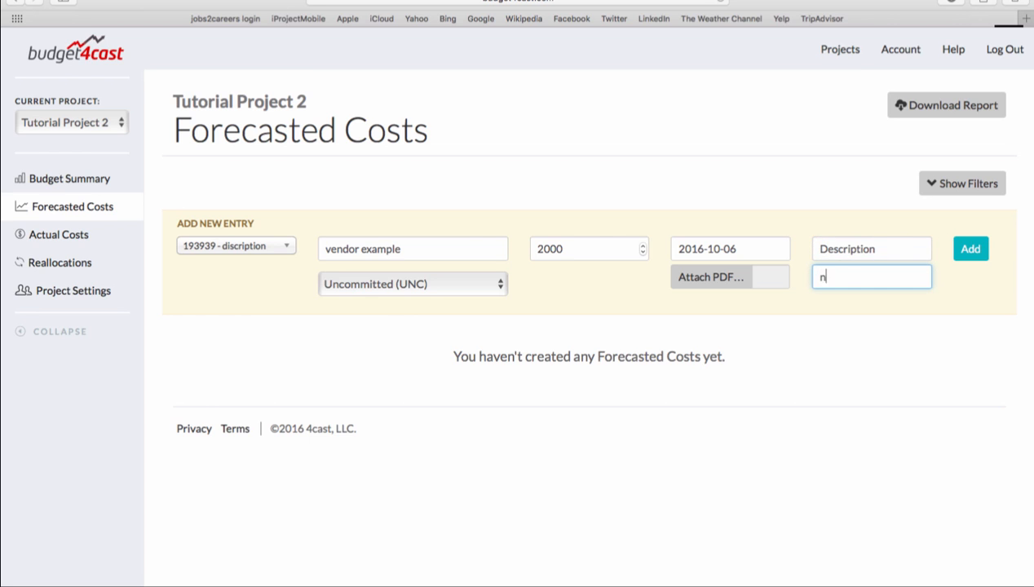
{"action": "type", "text": "otes for reference"}
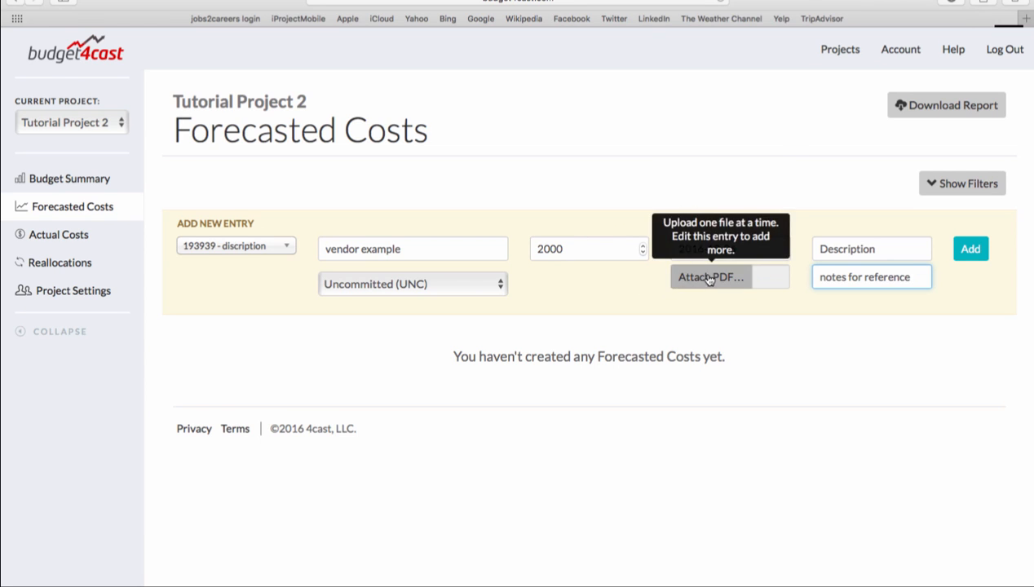
{"action": "left_click", "coordinate": [967, 258]}
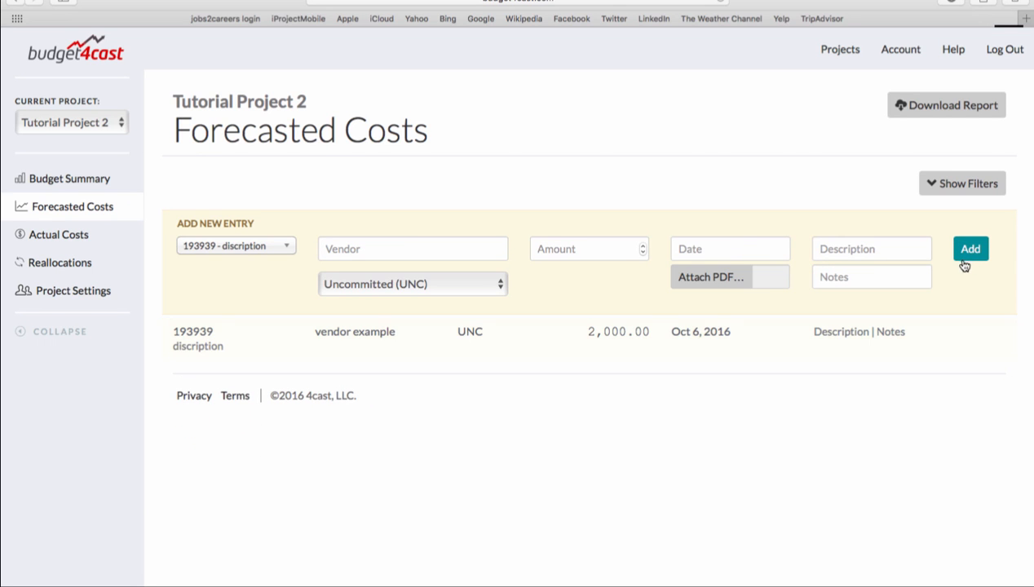
- View the editable fields of the "vendor example" entry and leave editing without saving
{"action": "mouse_move", "coordinate": [941, 346]}
{"action": "left_click", "coordinate": [962, 334]}
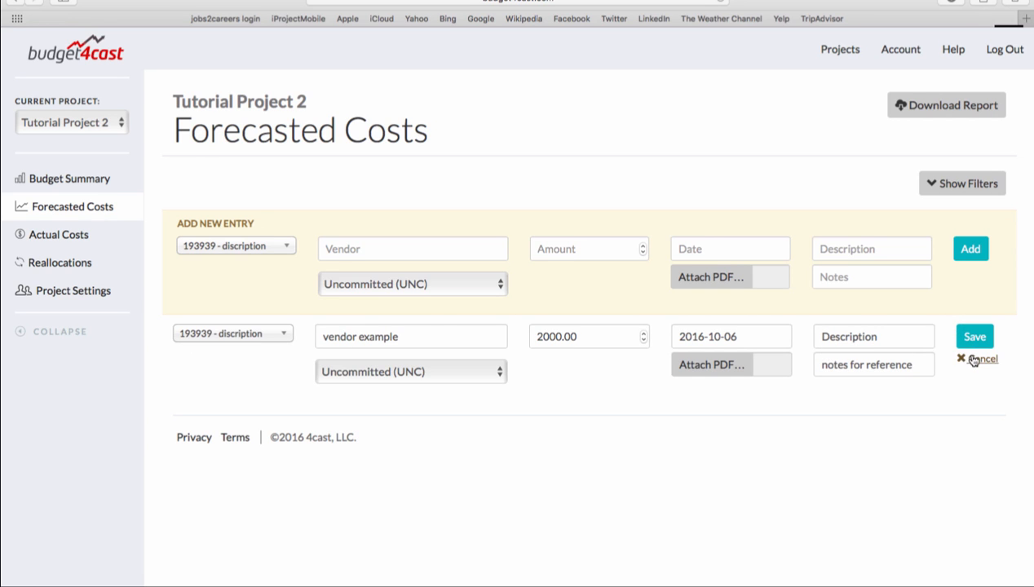
{"action": "left_click", "coordinate": [973, 359]}
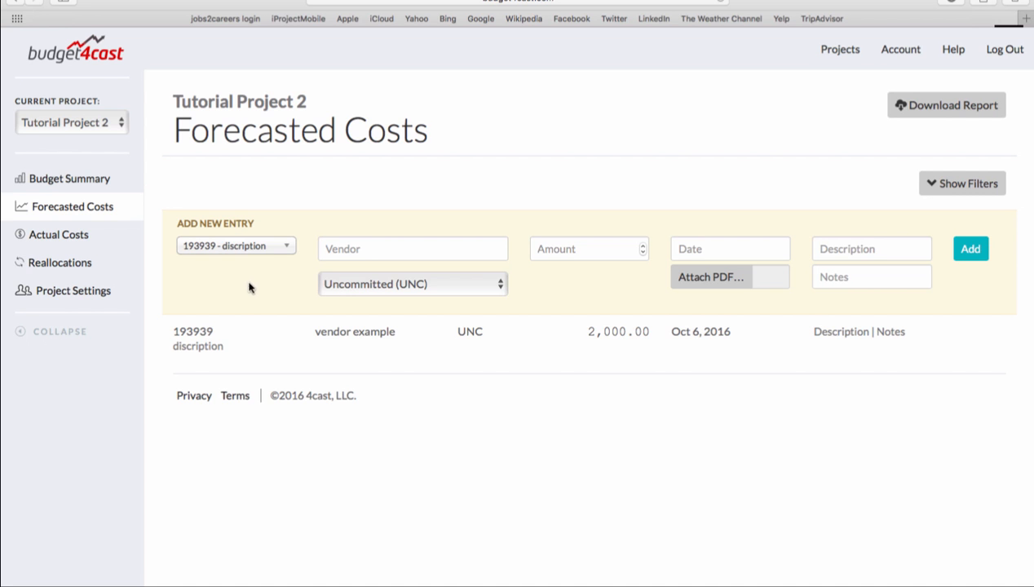
- Examine the Budget Summary for the uncommitted costs, estimated costs at completion and projected over/(under) of each budget code
{"action": "left_click", "coordinate": [103, 179]}
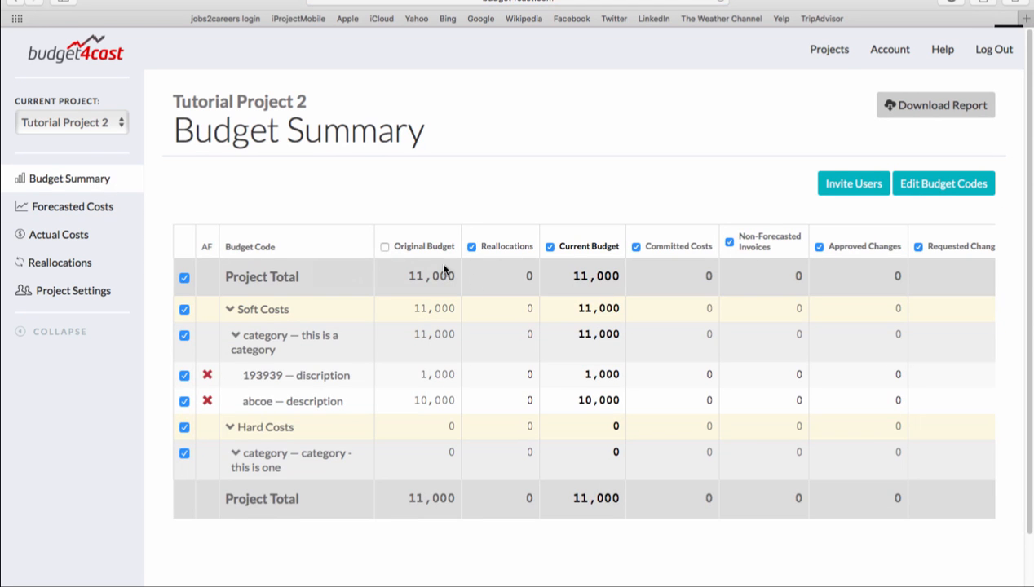
{"action": "scroll", "coordinate": [530, 489], "scroll_direction": "right", "scroll_amount": 5}
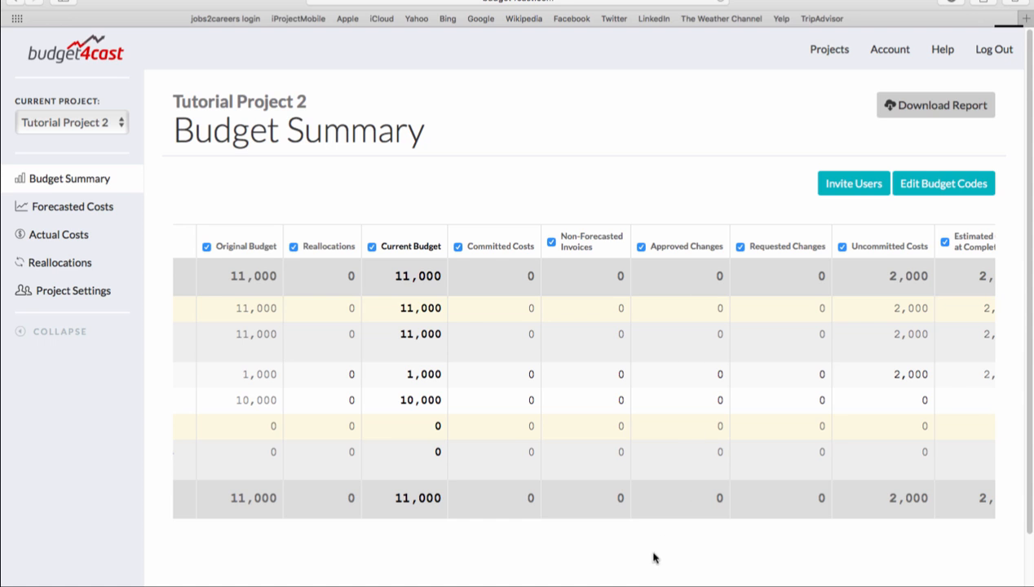
{"action": "scroll", "coordinate": [692, 455], "scroll_direction": "right", "scroll_amount": 5}
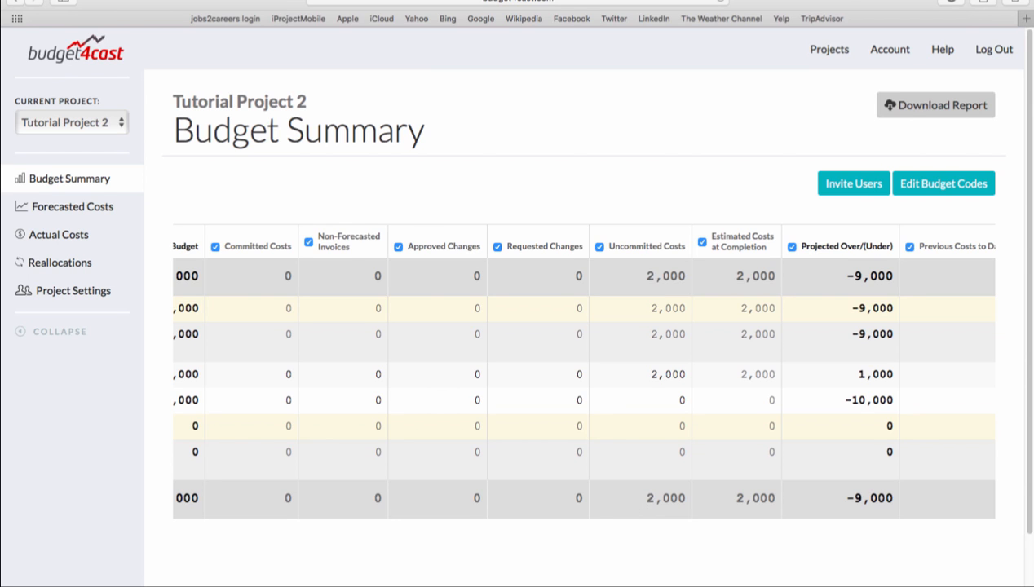
{"action": "scroll", "coordinate": [583, 371], "scroll_direction": "left", "scroll_amount": 10}
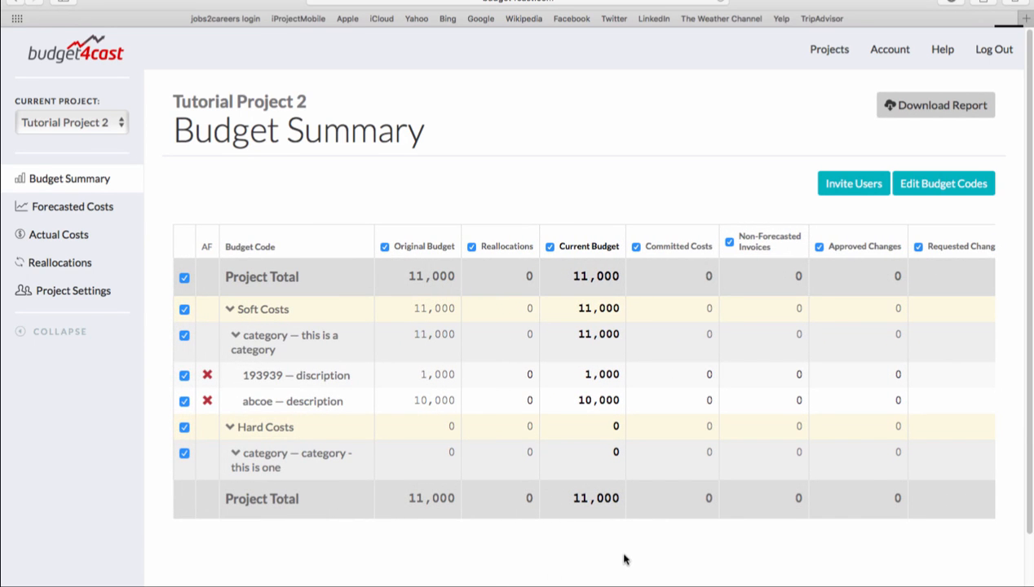
{"action": "mouse_move", "coordinate": [206, 248]}
{"action": "scroll", "coordinate": [583, 372], "scroll_direction": "right", "scroll_amount": 10}
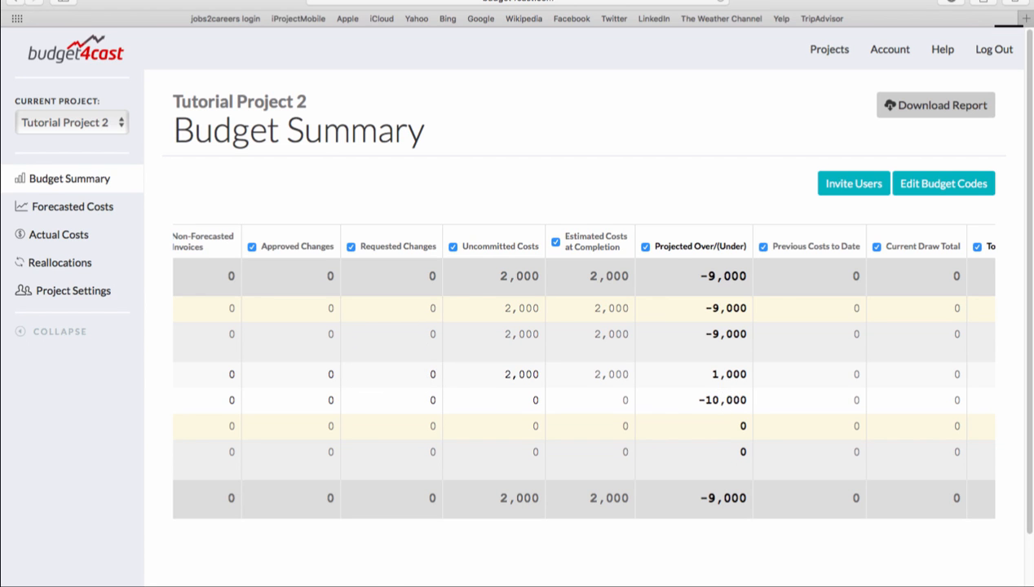
{"action": "scroll", "coordinate": [583, 372], "scroll_direction": "left", "scroll_amount": 10}
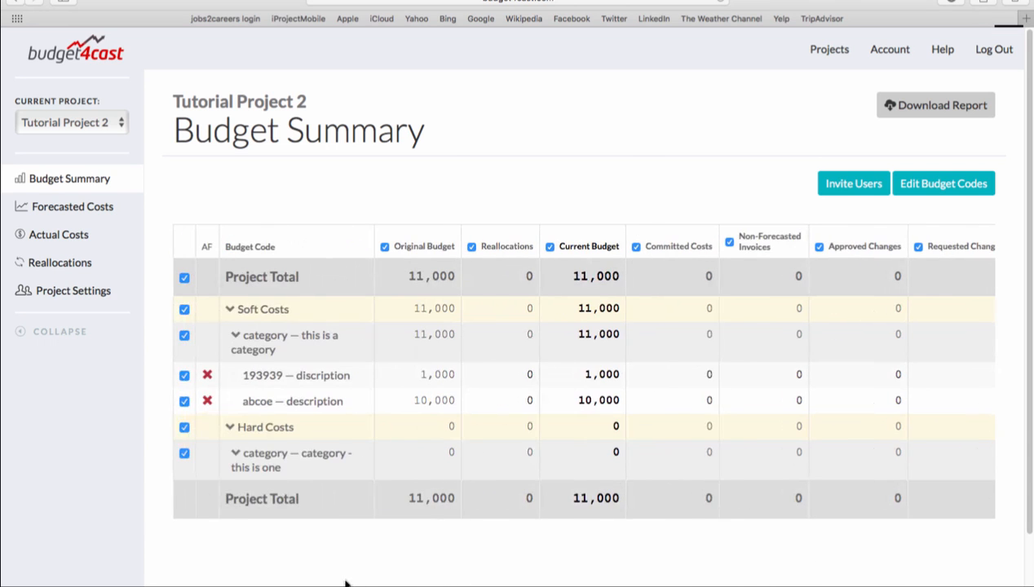
- Enable AF for budget code abcoe — description in the Budget Summary and open its uncommitted cost entries
{"action": "left_click", "coordinate": [207, 403]}
{"action": "scroll", "coordinate": [584, 370], "scroll_direction": "right", "scroll_amount": 10}
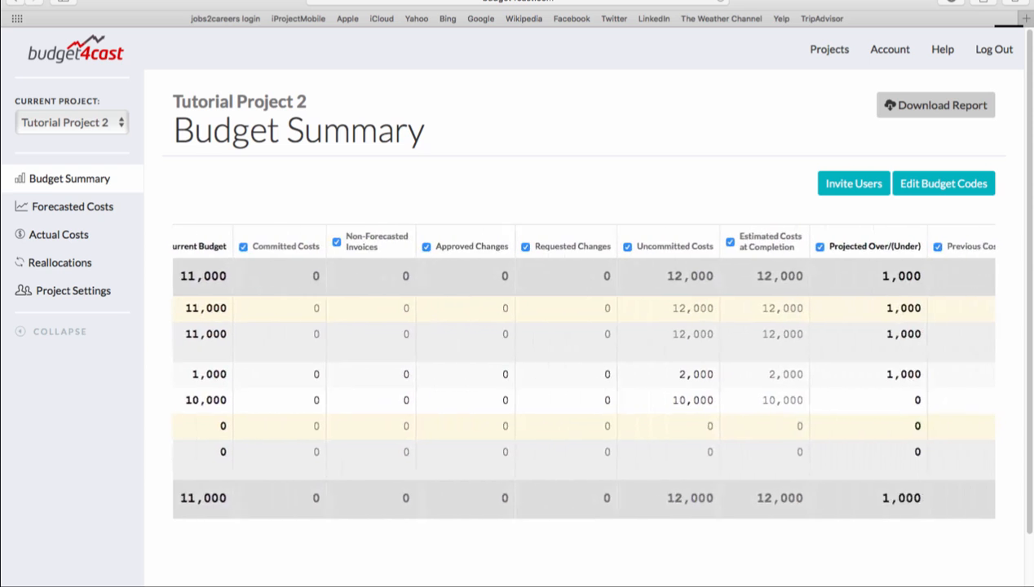
{"action": "scroll", "coordinate": [530, 397], "scroll_direction": "right", "scroll_amount": 3}
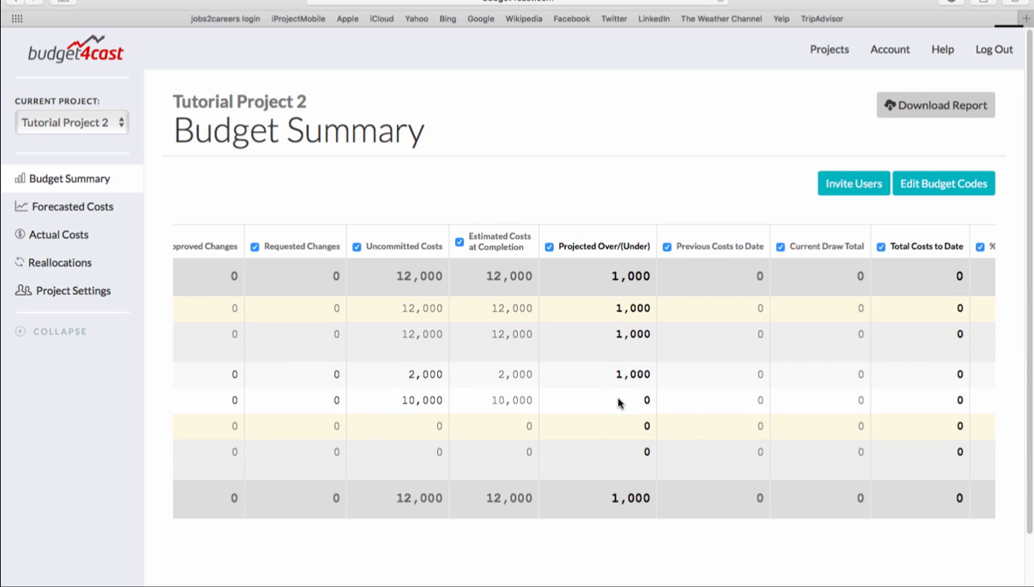
{"action": "left_click", "coordinate": [420, 400]}
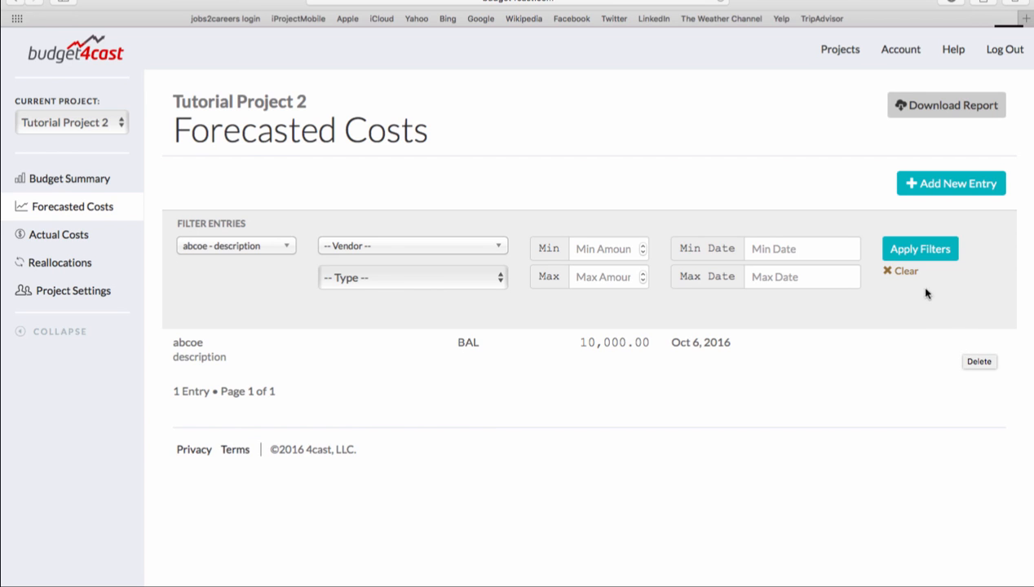
- Start a new forecasted cost entry with budget code 193939 - discription and vendor "new vendor"
{"action": "left_click", "coordinate": [934, 186]}
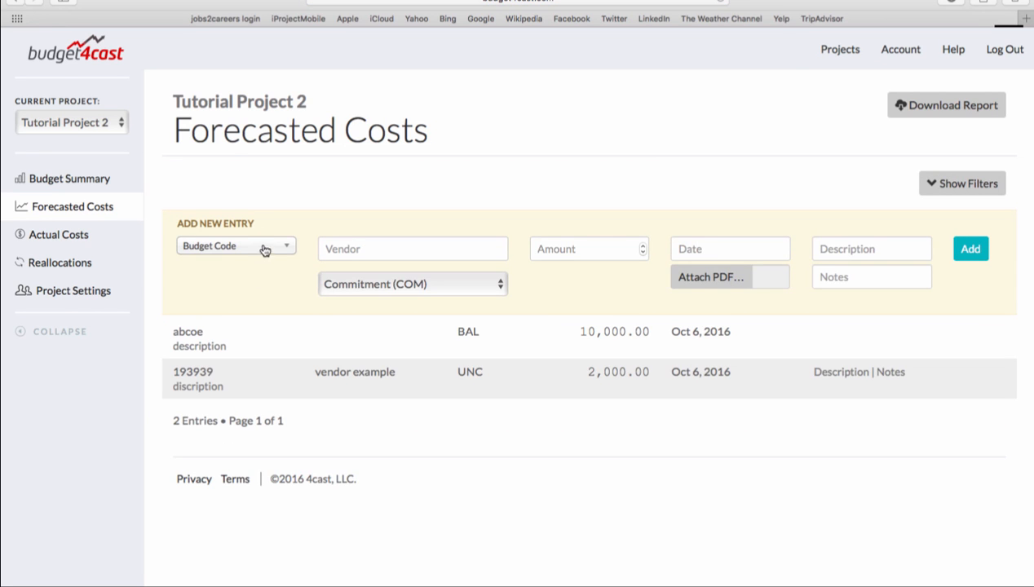
{"action": "left_click", "coordinate": [264, 247]}
{"action": "left_click", "coordinate": [256, 300]}
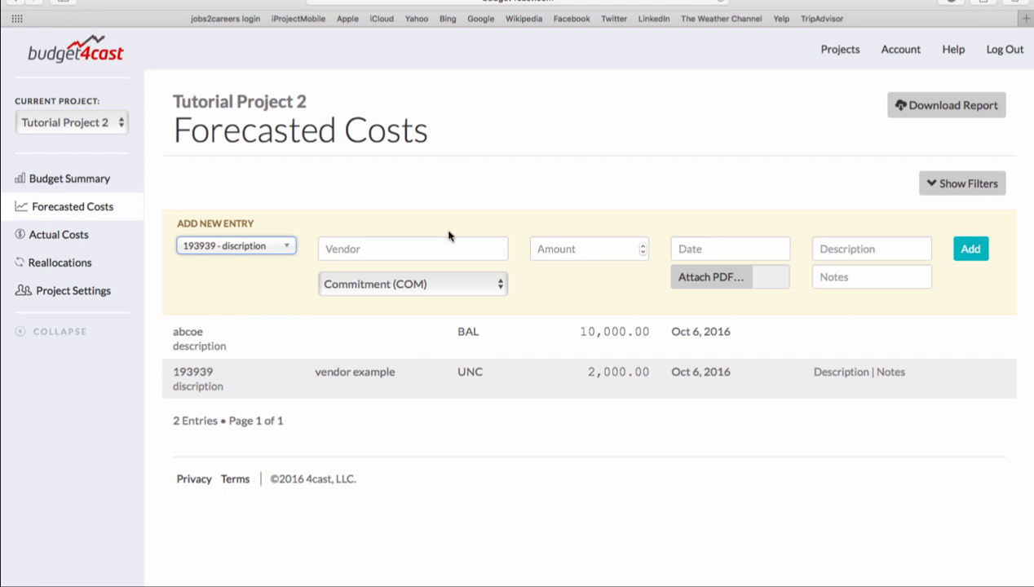
{"action": "left_click", "coordinate": [439, 245]}
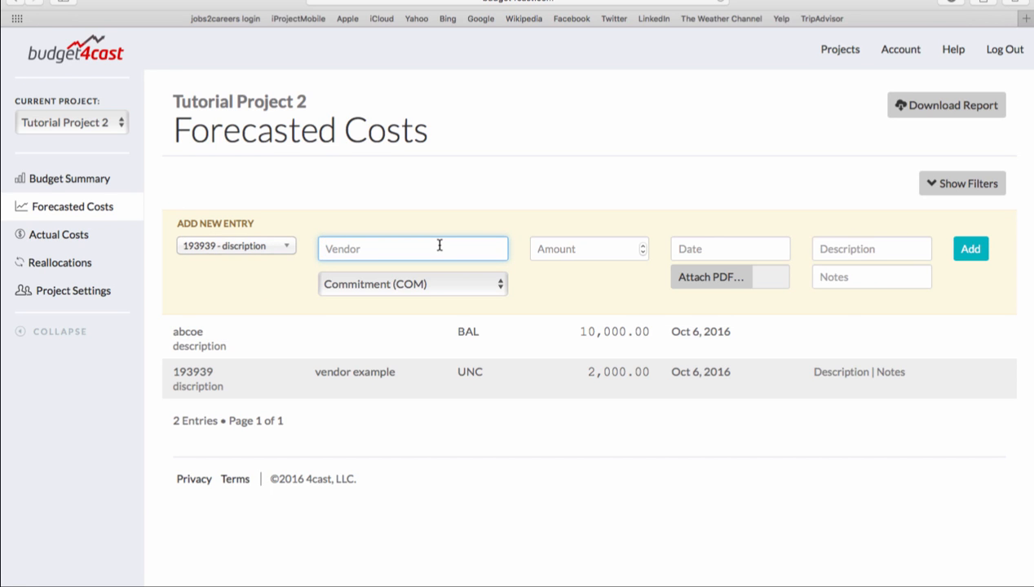
{"action": "type", "text": "budg"}
{"action": "key", "text": "BackSpace"}
{"action": "key", "text": "BackSpace"}
{"action": "type", "text": "new vendor"}
{"action": "key", "text": "Tab"}
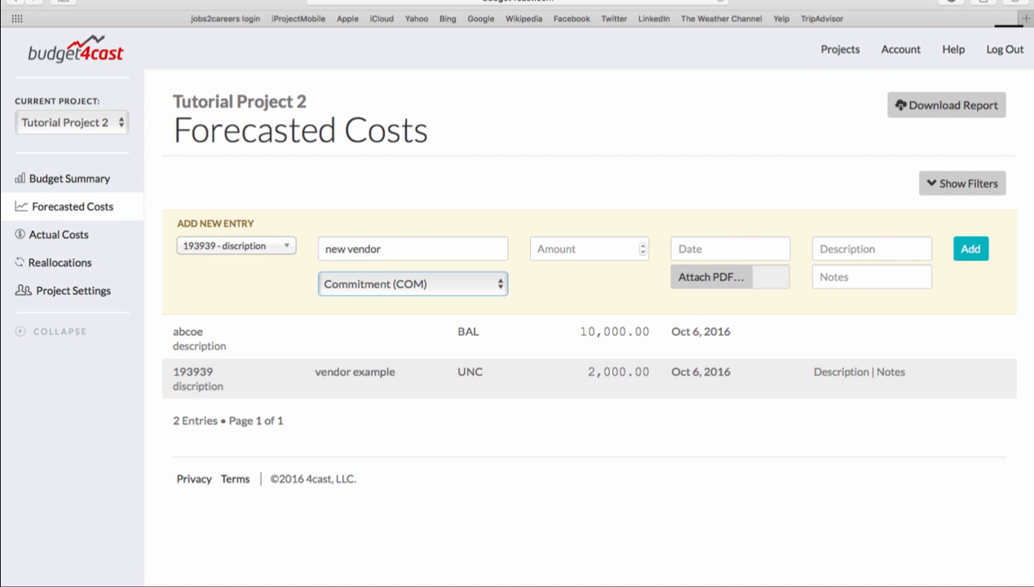
- Keep the type Commitment (COM), set the amount to 1000 and the date to 2016-10-06, and add the entry
{"action": "key", "text": "Tab"}
{"action": "type", "text": "1"}
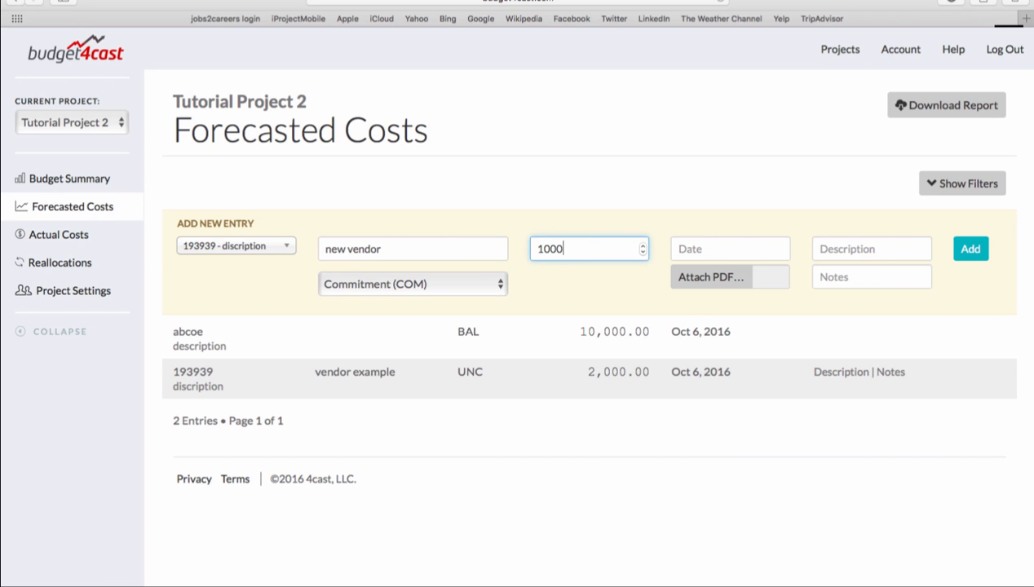
{"action": "key", "text": "Tab"}
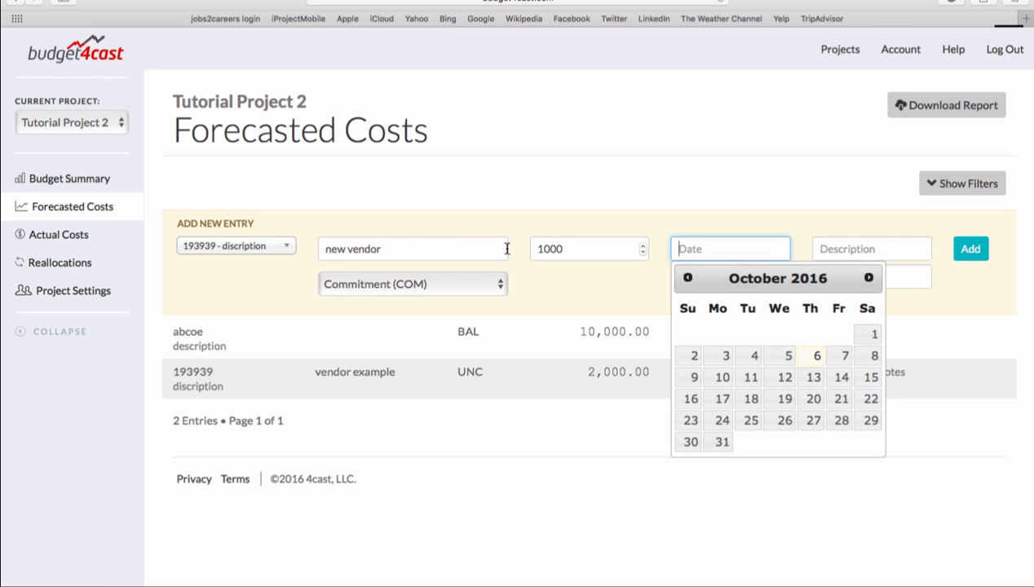
{"action": "left_click", "coordinate": [816, 357]}
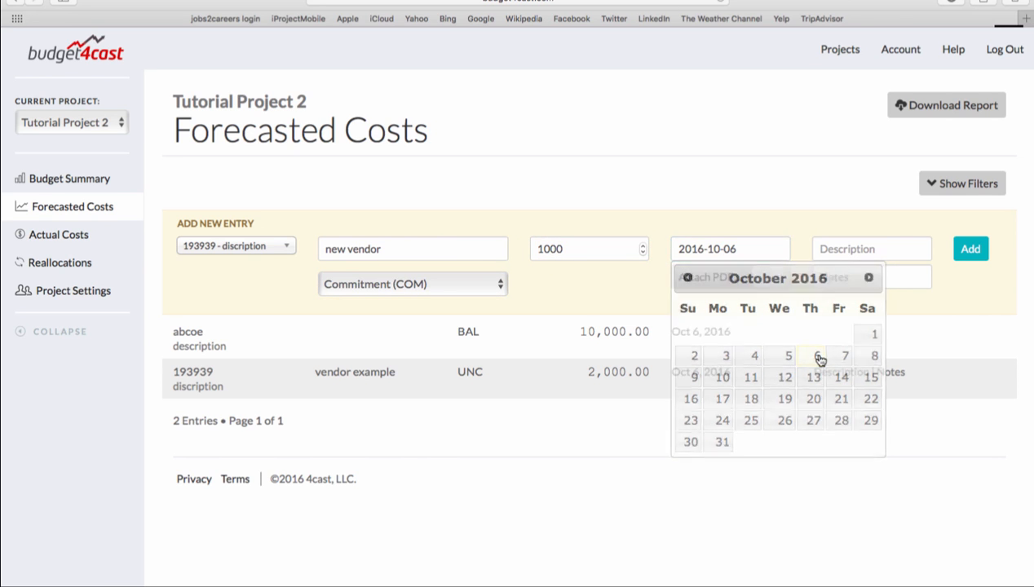
{"action": "left_click", "coordinate": [970, 250]}
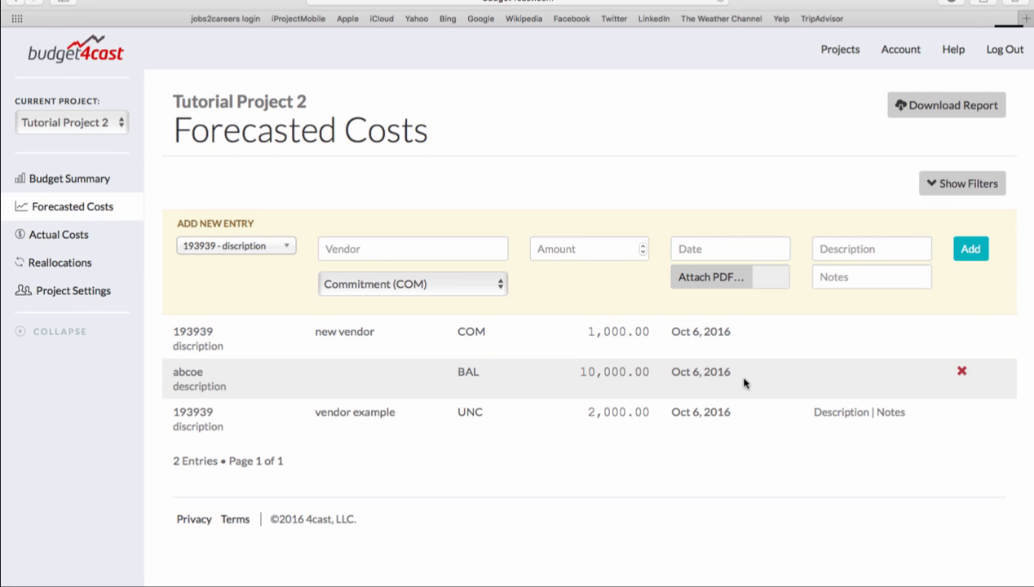
- Reassign the "new vendor" commitment entry to budget code abcoe - description and save the change
{"action": "left_click", "coordinate": [286, 247]}
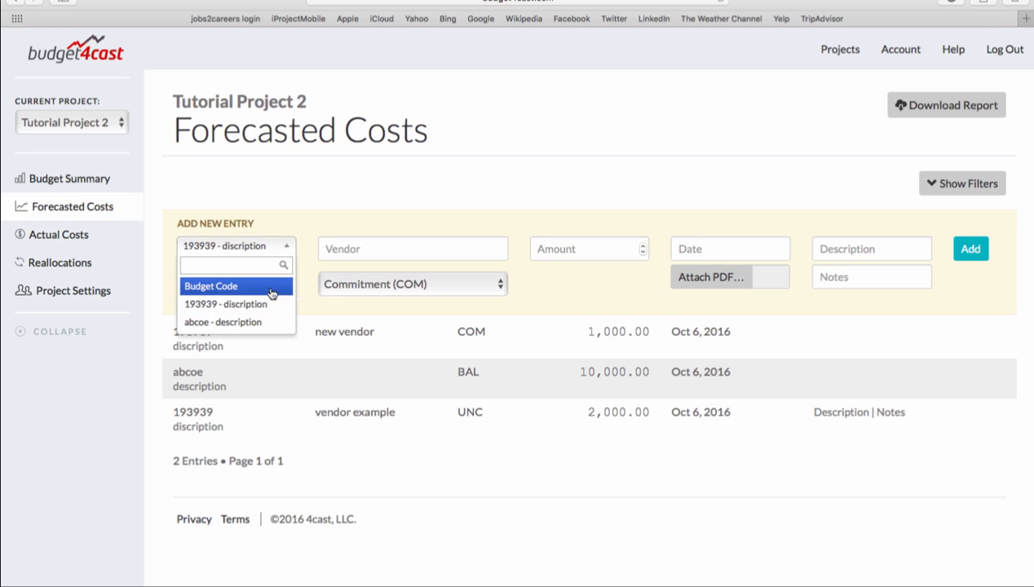
{"action": "left_click", "coordinate": [263, 324]}
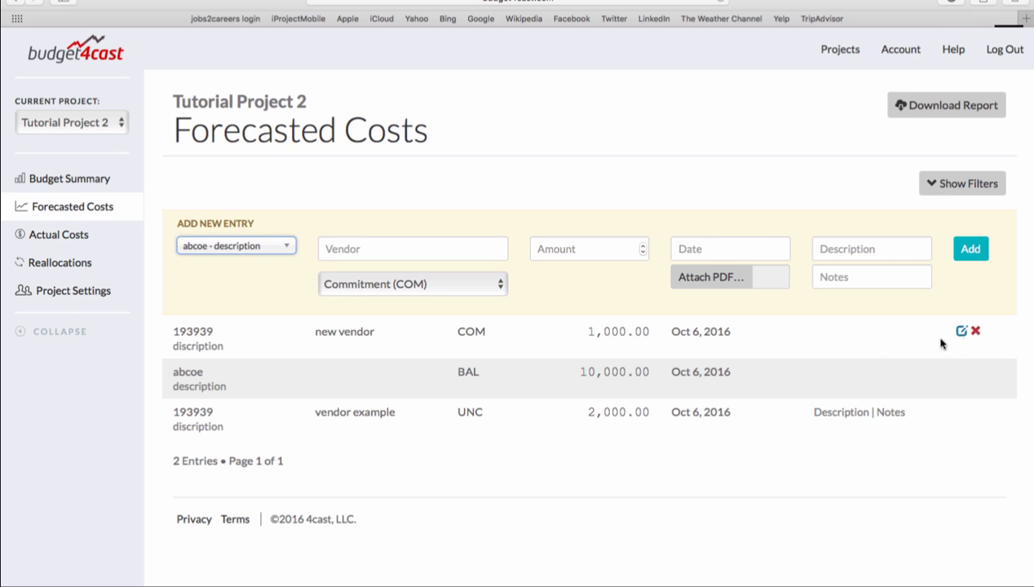
{"action": "left_click", "coordinate": [959, 333]}
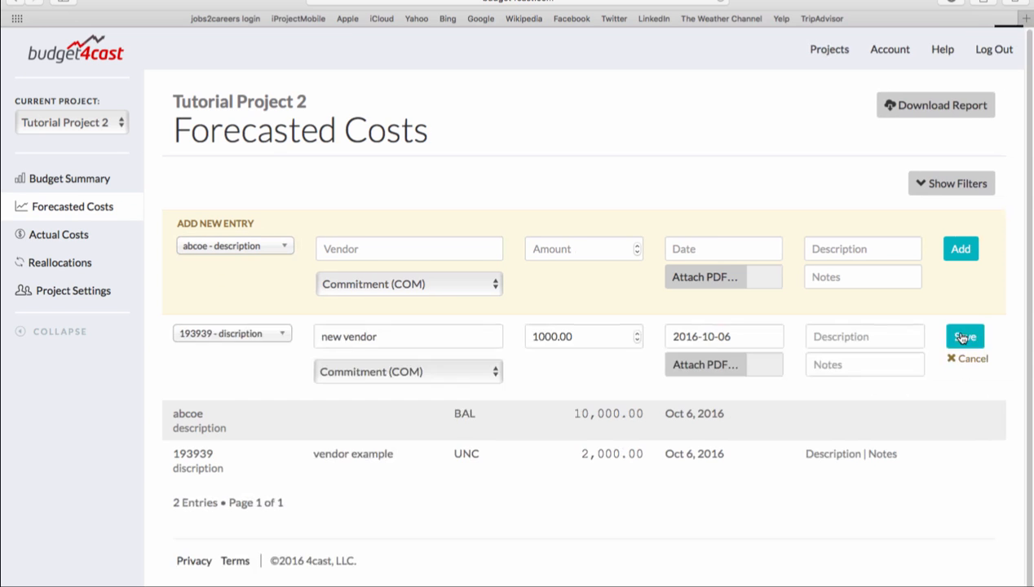
{"action": "left_click", "coordinate": [277, 336]}
{"action": "left_click", "coordinate": [254, 391]}
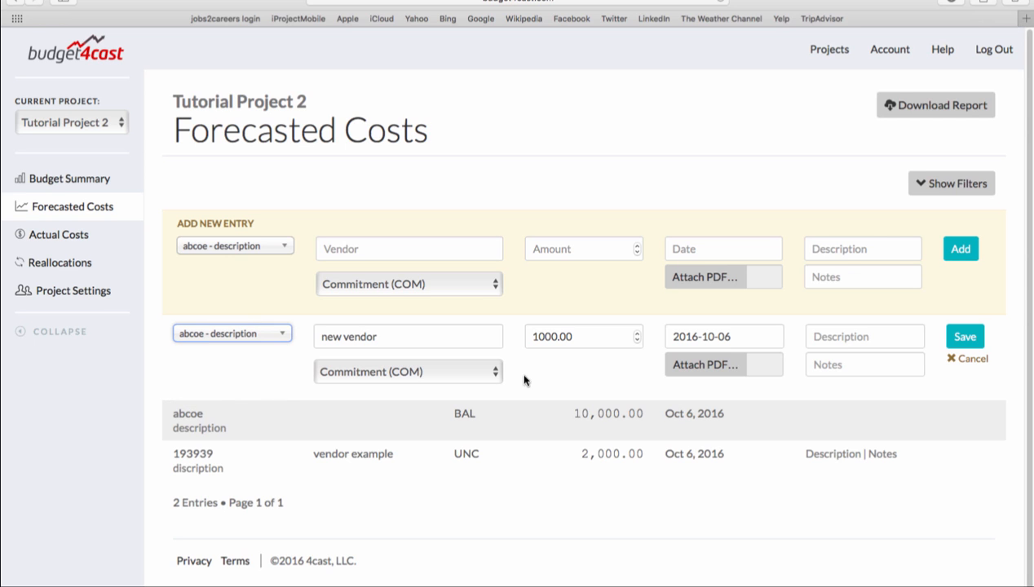
{"action": "left_click", "coordinate": [964, 336]}
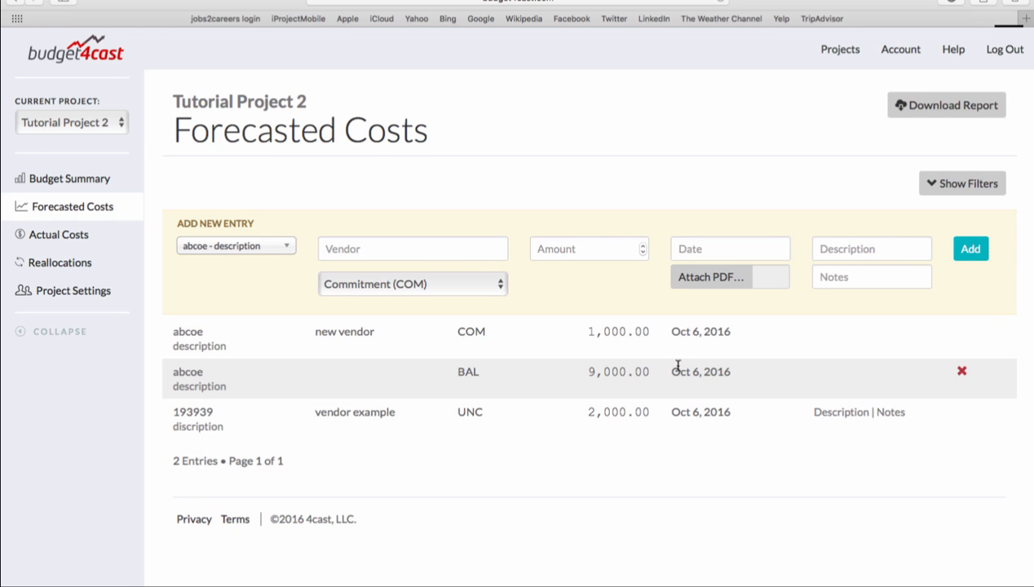
- Compare the amounts of the balance (BAL) and commitment (COM) entries listed under budget code abcoe
{"action": "left_click_drag", "start_coordinate": [662, 372], "coordinate": [547, 365]}
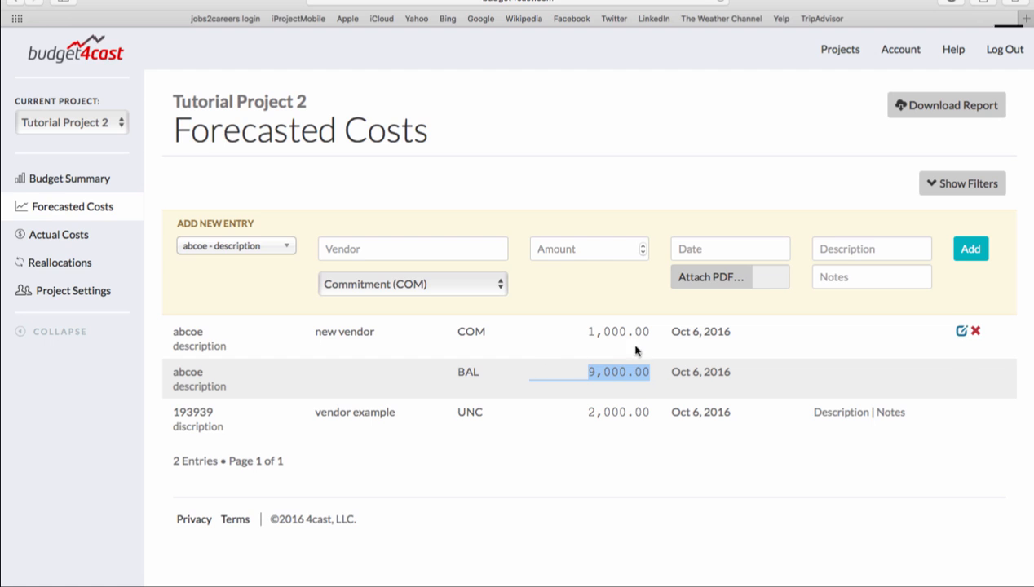
{"action": "left_click_drag", "start_coordinate": [655, 335], "coordinate": [566, 331]}
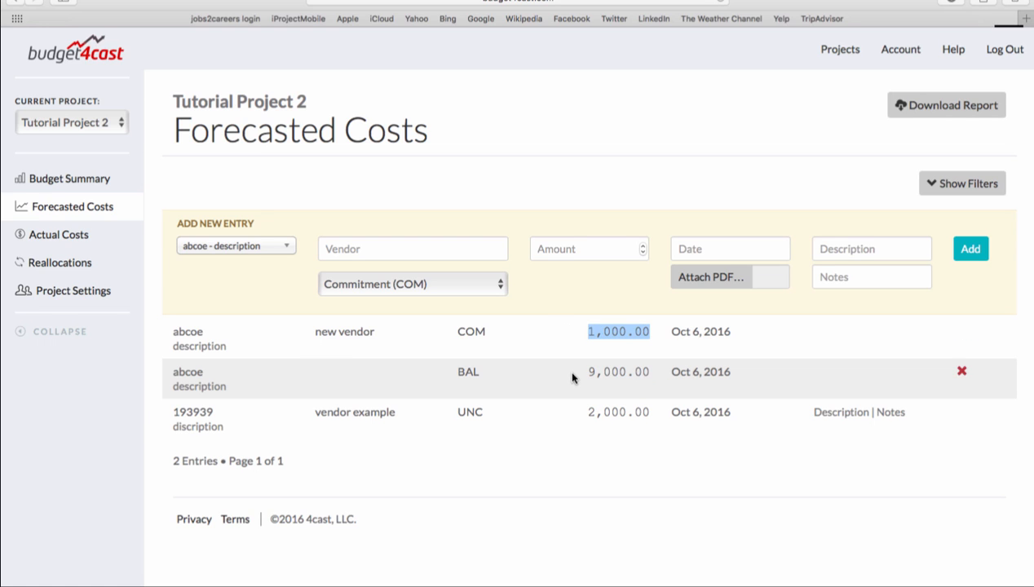
{"action": "left_click", "coordinate": [560, 354]}
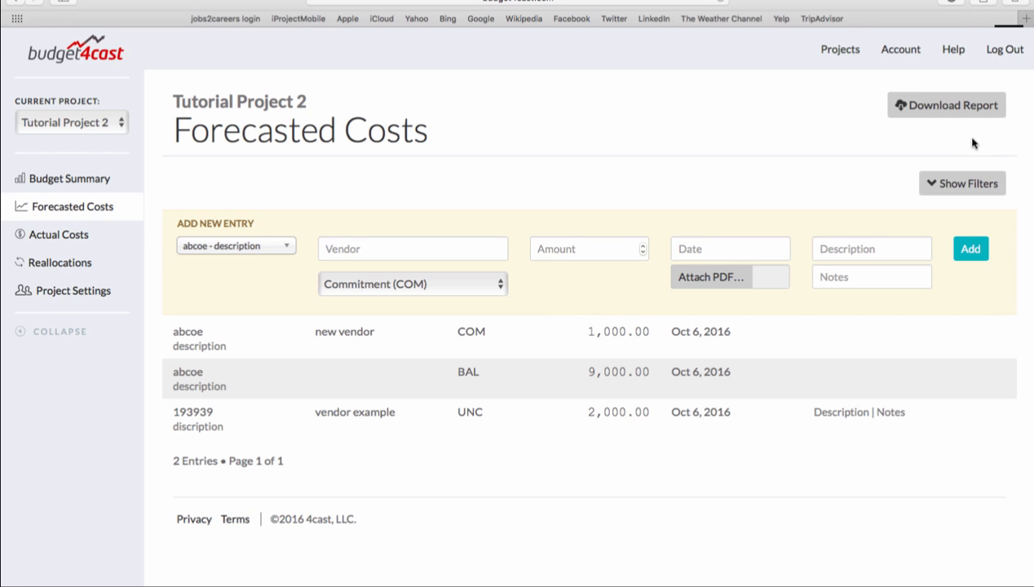
- Filter the forecasted cost entries by the vendor "vendor example"
{"action": "left_click", "coordinate": [977, 187]}
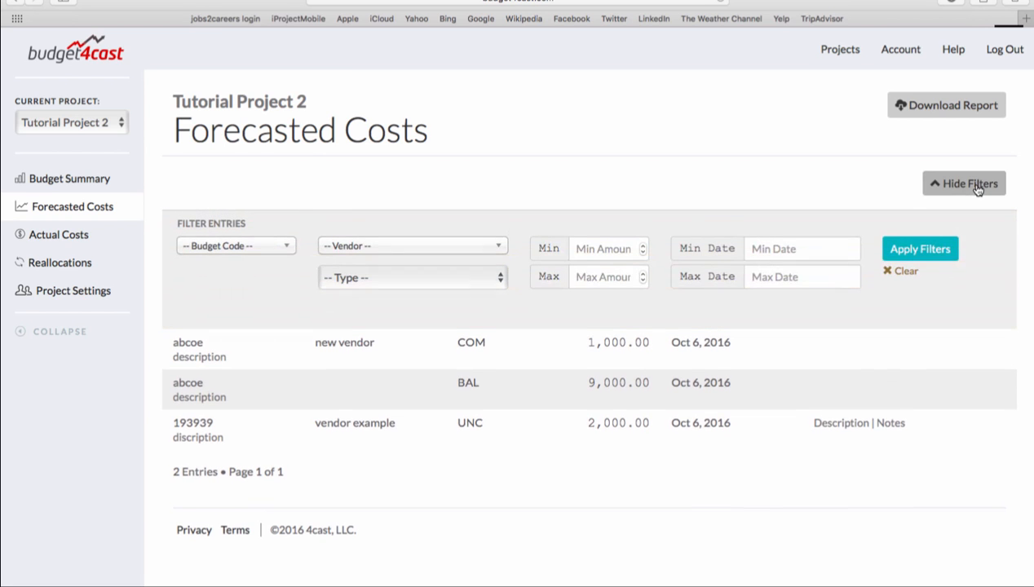
{"action": "left_click", "coordinate": [475, 254]}
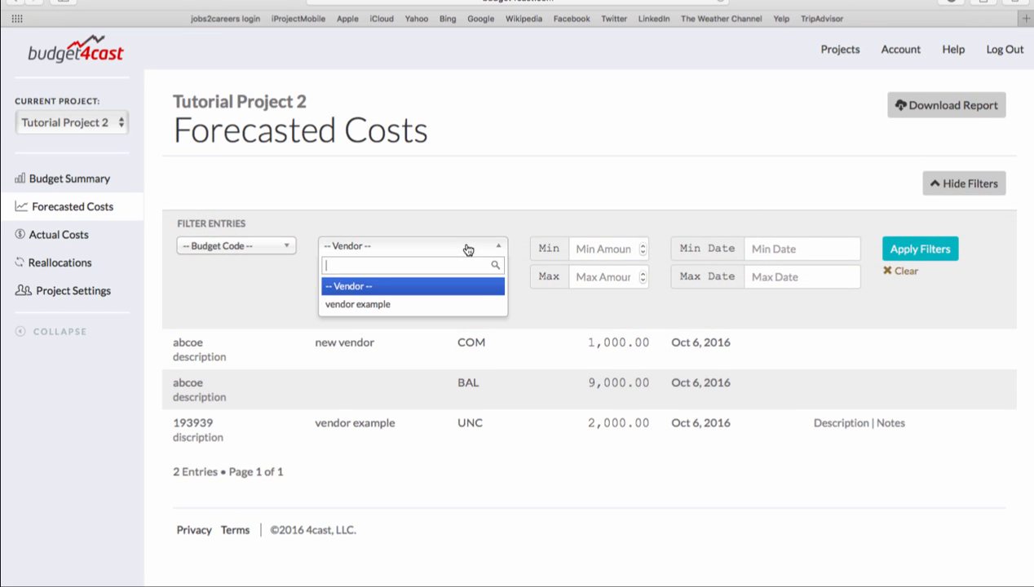
{"action": "left_click", "coordinate": [452, 298]}
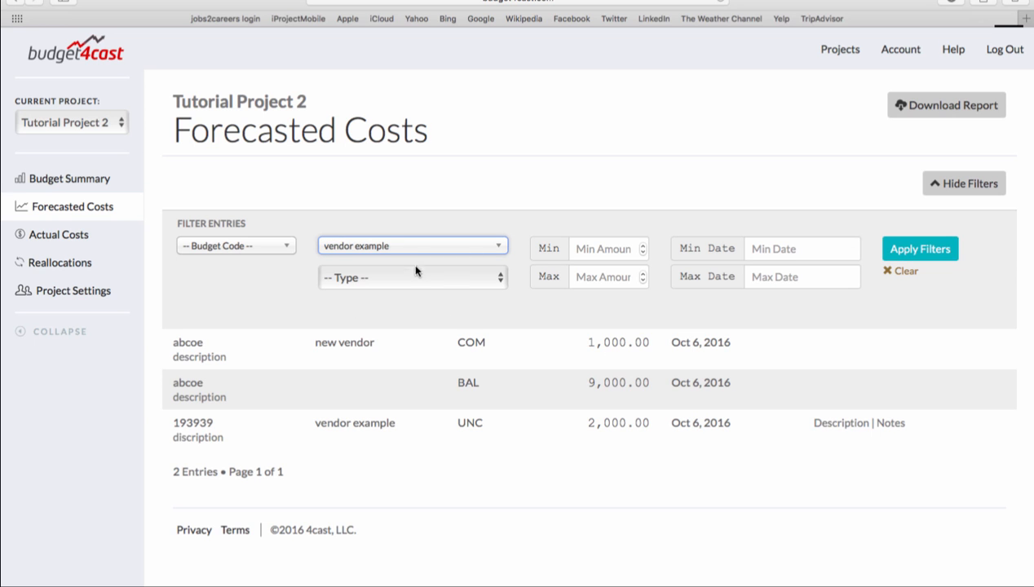
{"action": "left_click", "coordinate": [943, 254]}
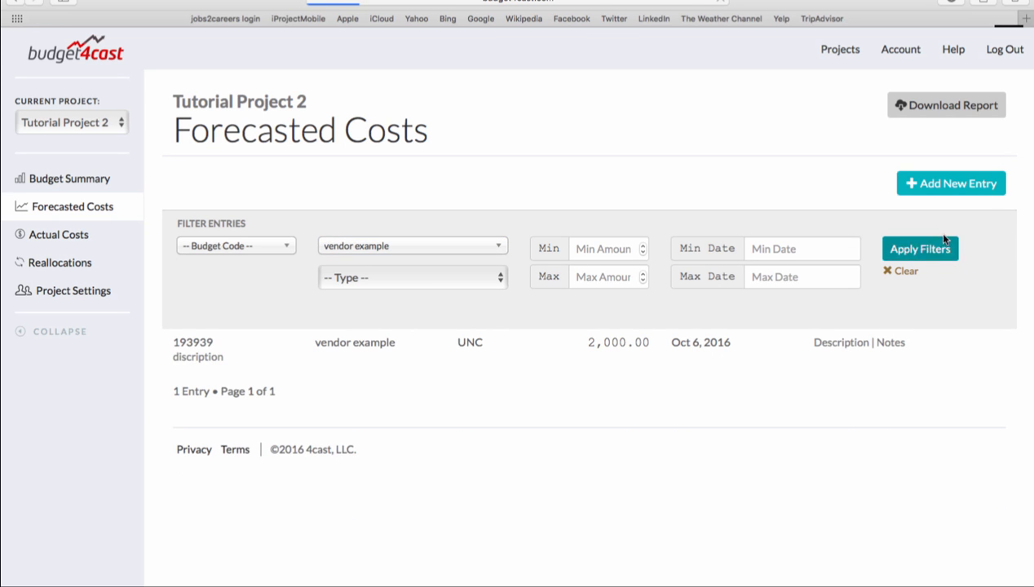
- Download the filtered forecasted costs report as a PDF, leaving out the Budget Code, Date and Notes columns
{"action": "left_click", "coordinate": [974, 108]}
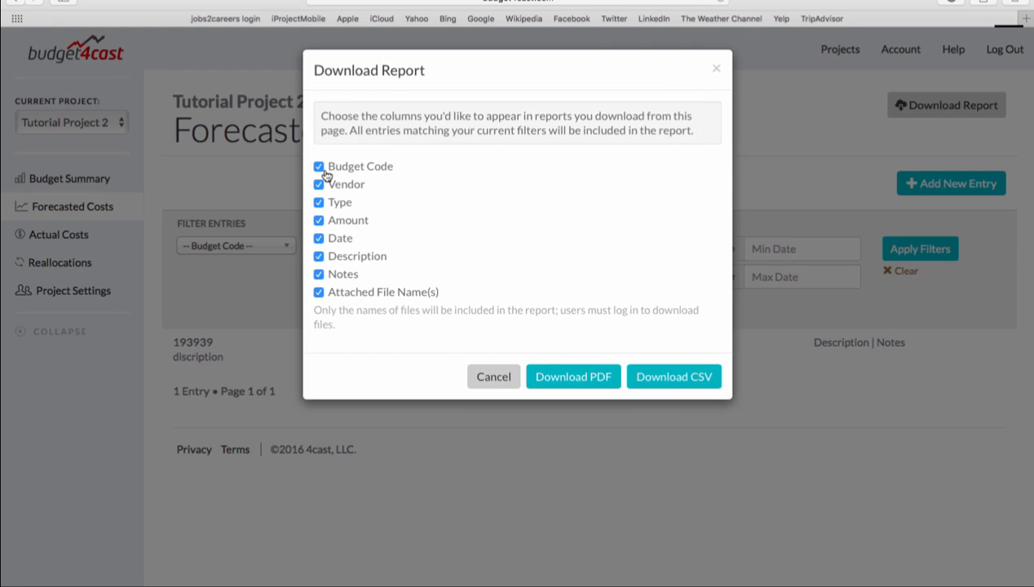
{"action": "left_click", "coordinate": [319, 168]}
{"action": "left_click", "coordinate": [318, 239]}
{"action": "left_click", "coordinate": [319, 275]}
{"action": "left_click", "coordinate": [564, 377]}
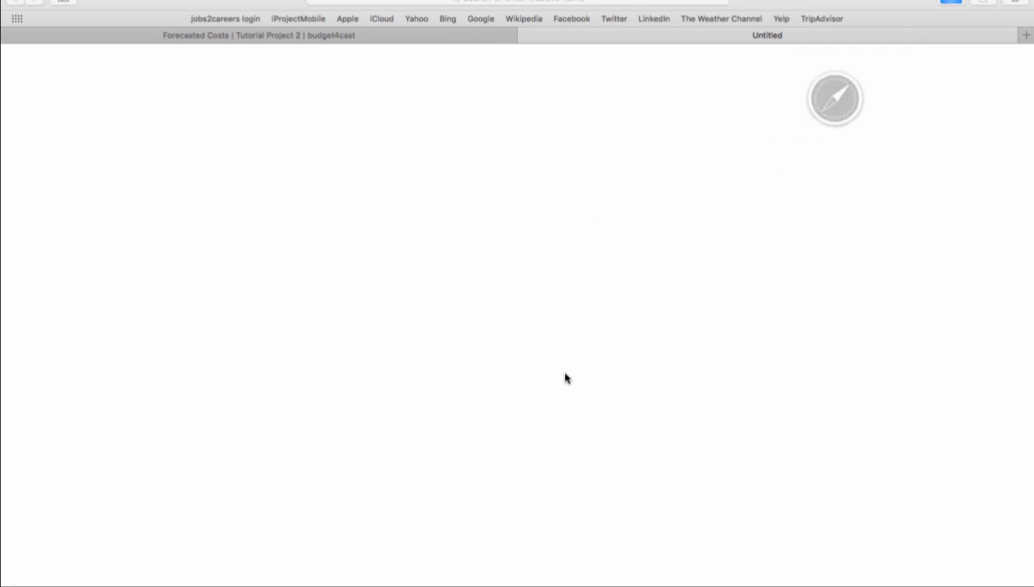
- Review the downloaded forecasted costs PDF report, and back in the browser dismiss the Download Report dialog
{"action": "scroll", "coordinate": [450, 270], "scroll_direction": "down", "scroll_amount": 2}
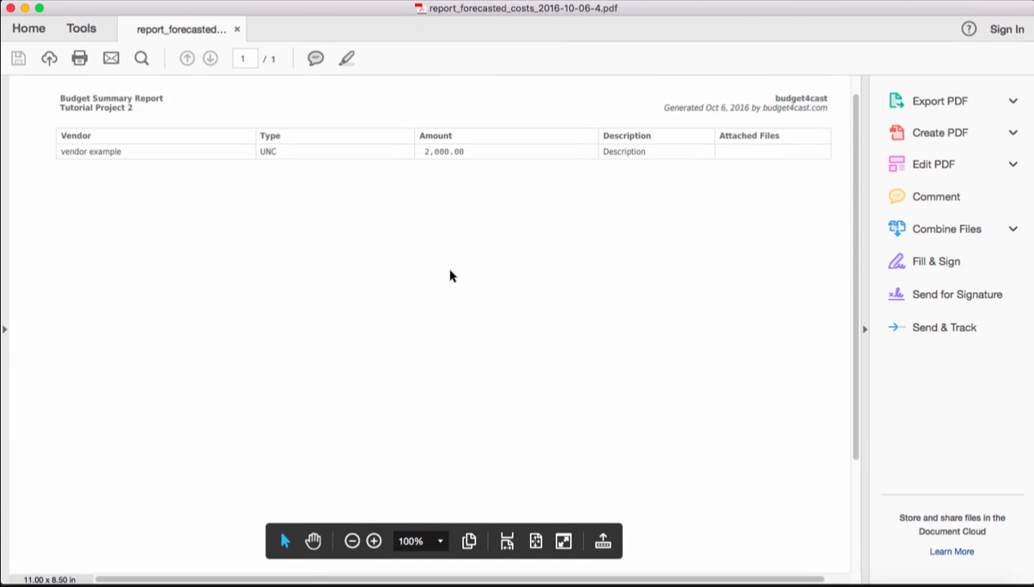
{"action": "scroll", "coordinate": [450, 275], "scroll_direction": "down", "scroll_amount": 1}
{"action": "scroll", "coordinate": [450, 274], "scroll_direction": "up", "scroll_amount": 3}
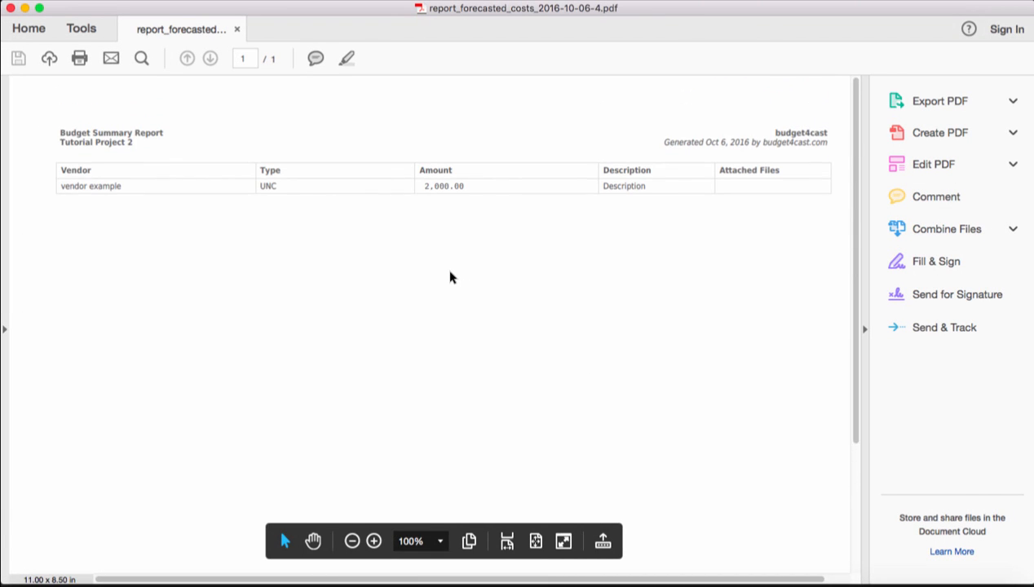
{"action": "left_click", "coordinate": [101, 582]}
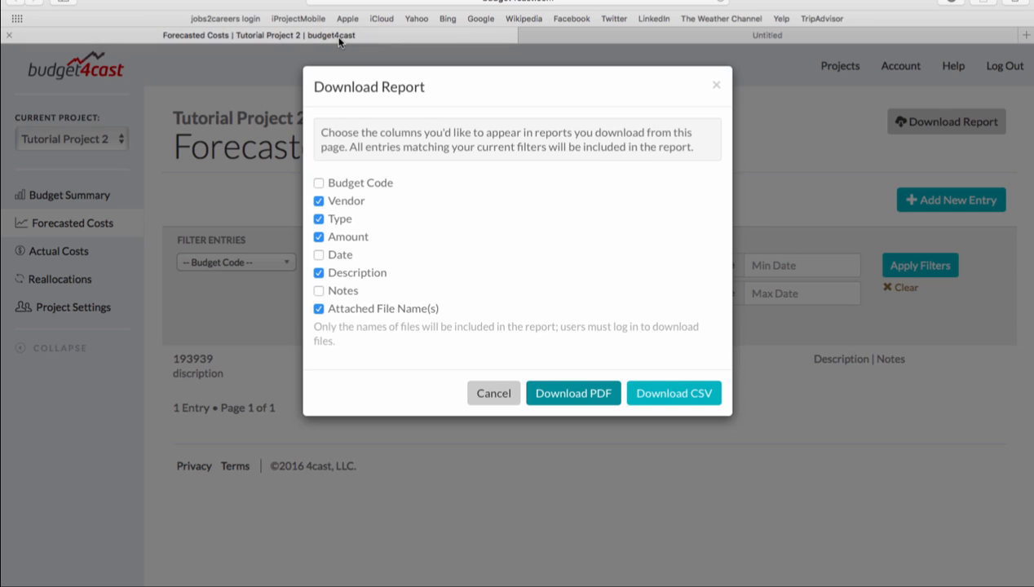
{"action": "left_click", "coordinate": [484, 394]}
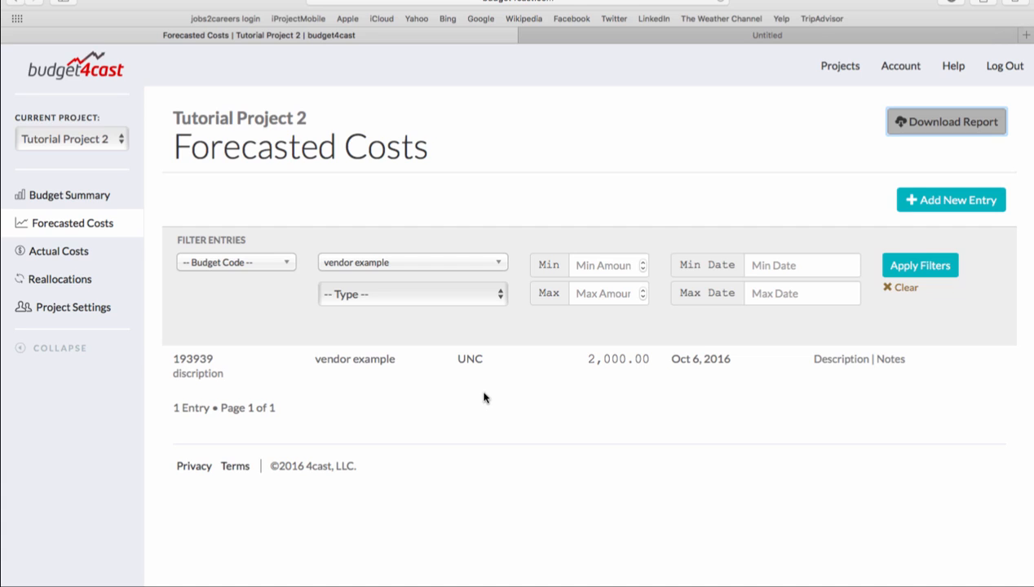